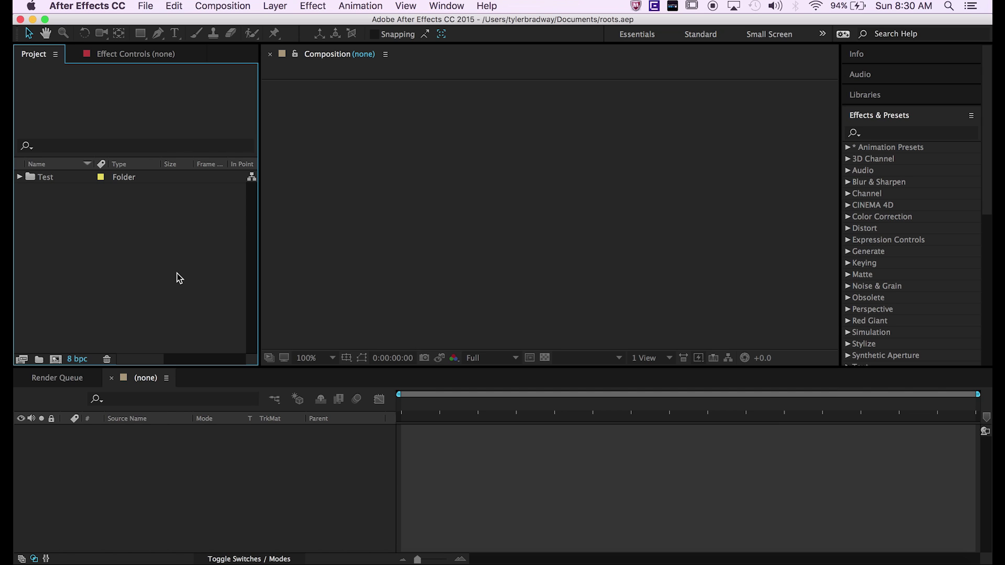
Step: Create a new composition named Roots and start adding a solid layer
click(56, 360)
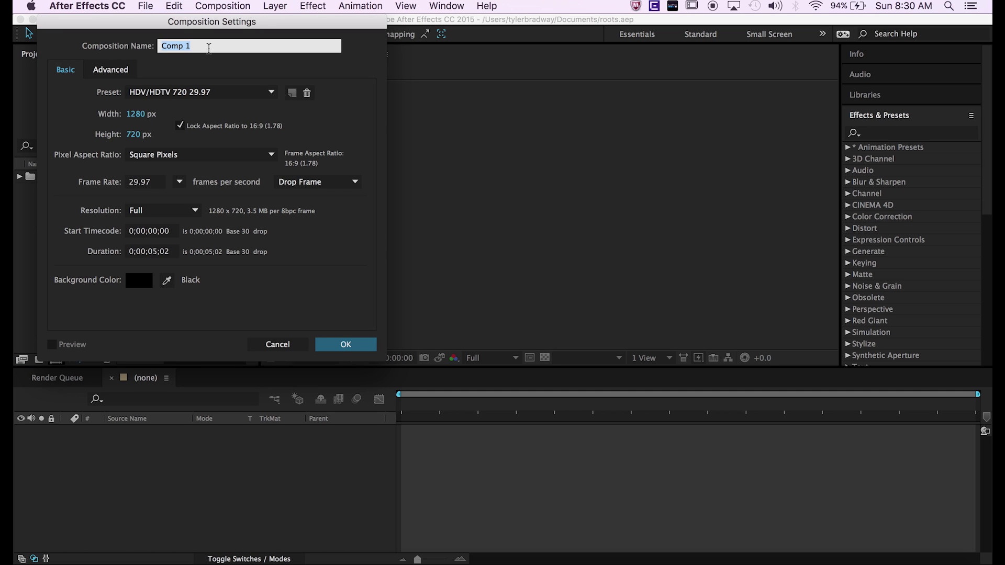
text(Roots)
key(Return)
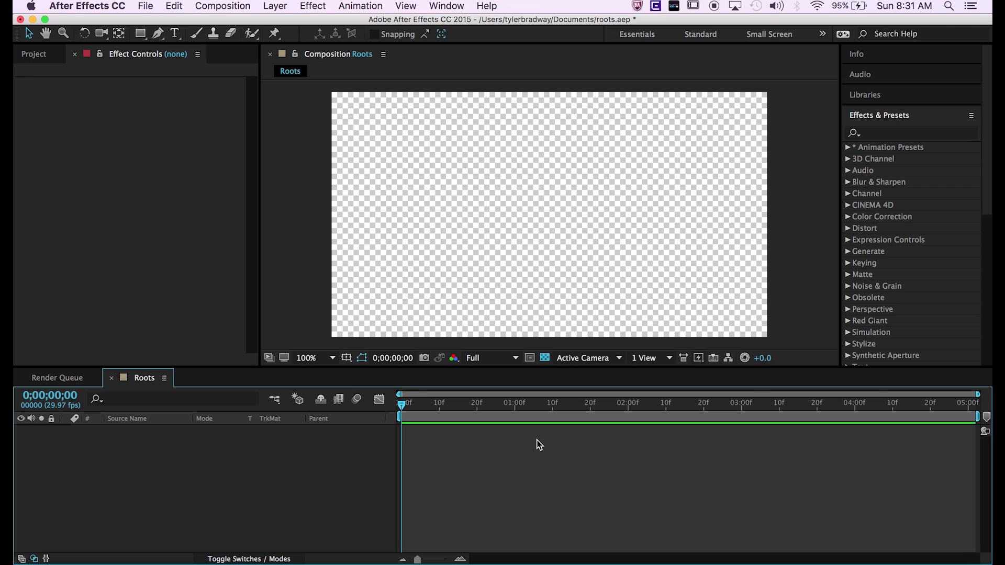
key(super+y)
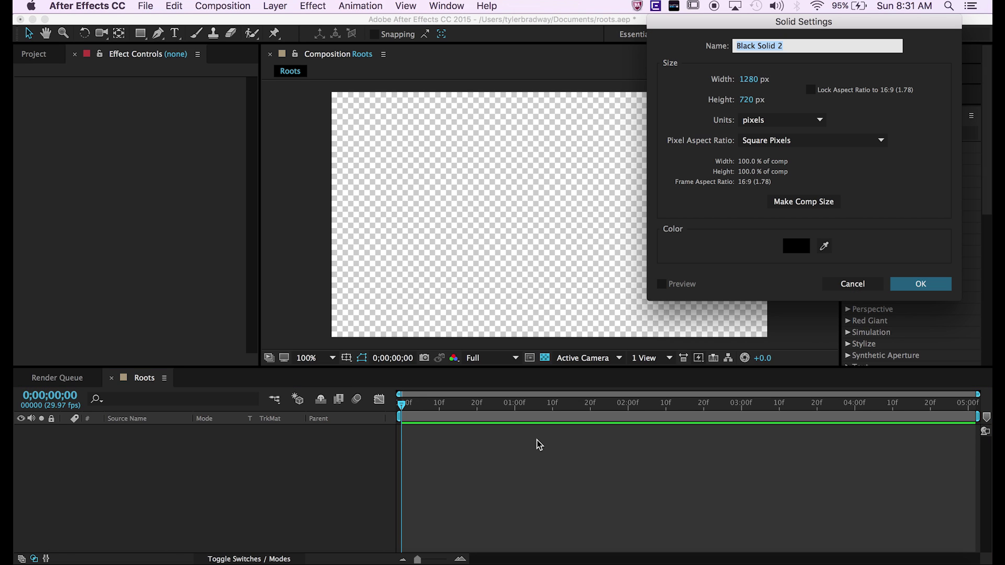
Step: Add the black solid and apply Advanced Lightning running from left-middle to right-middle
click(920, 283)
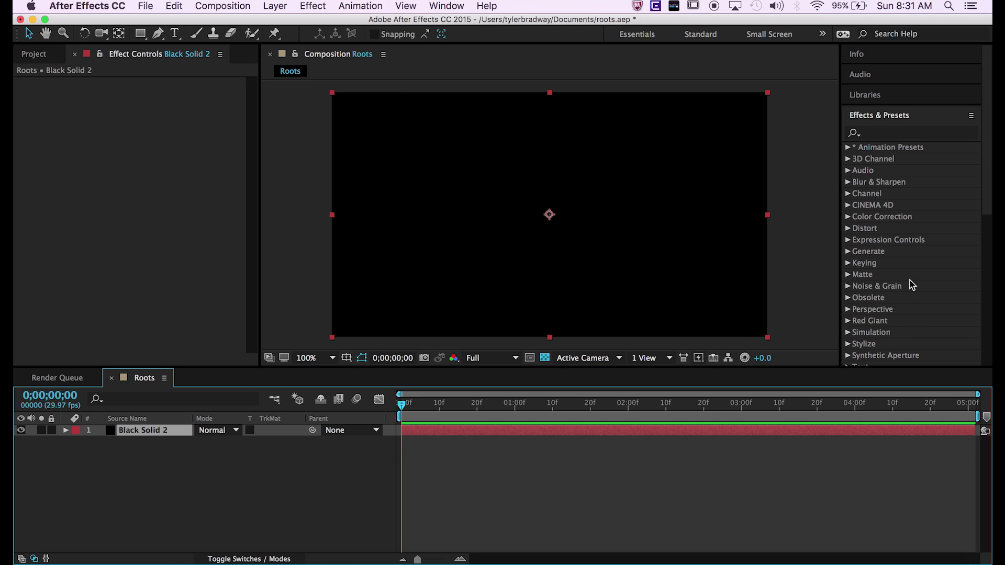
click(902, 133)
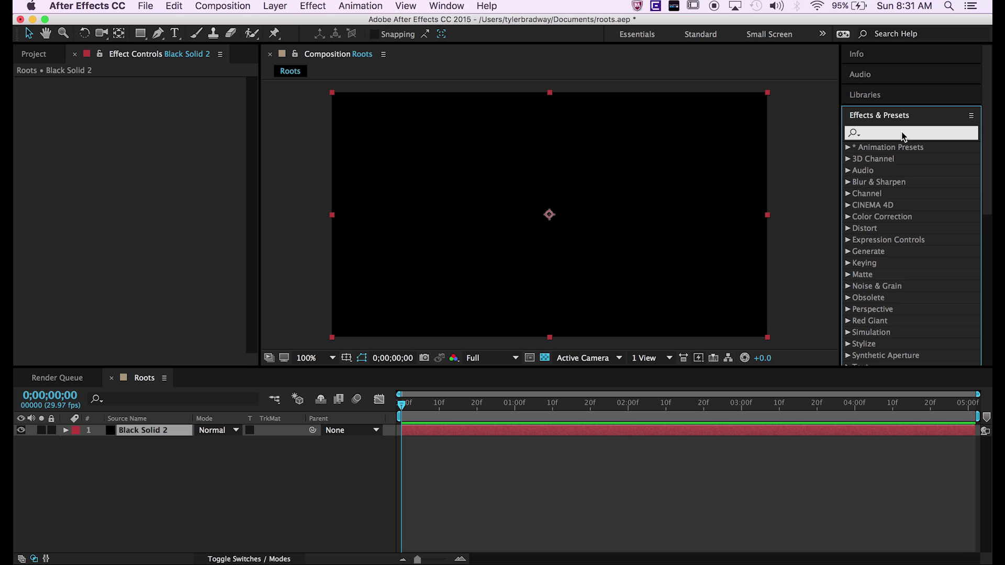
text(advanced)
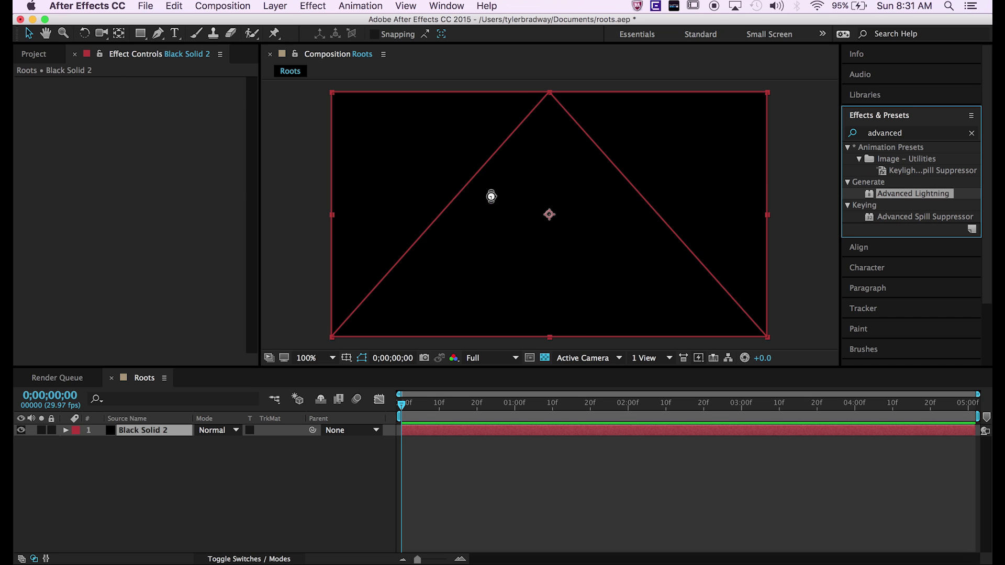
drag(912, 193, 520, 144)
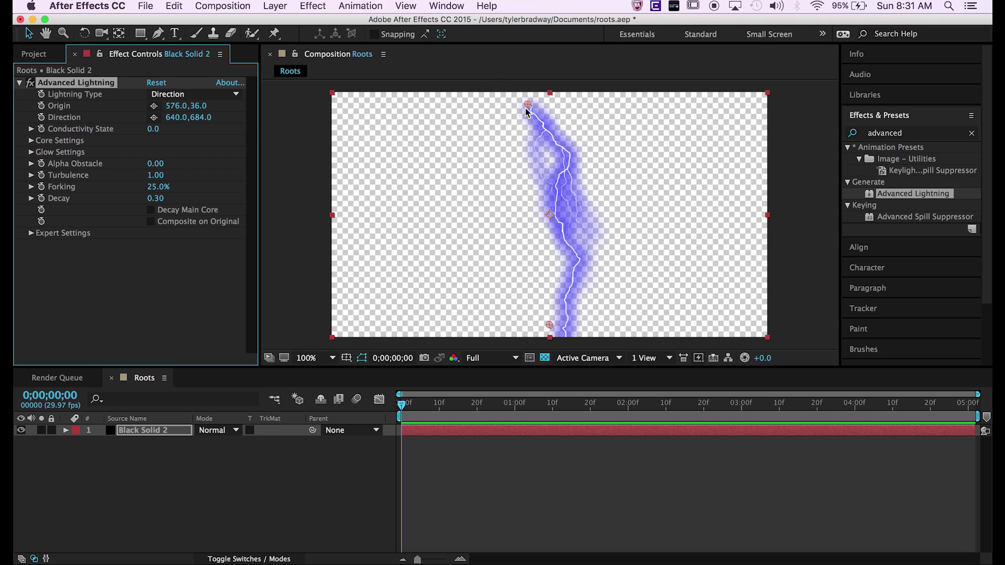
drag(527, 106, 340, 218)
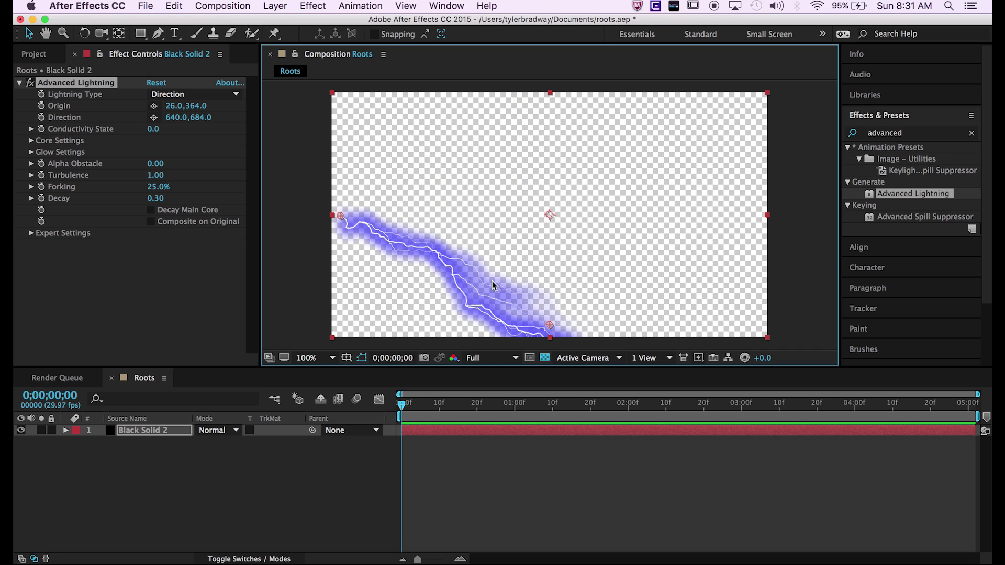
drag(548, 327, 764, 213)
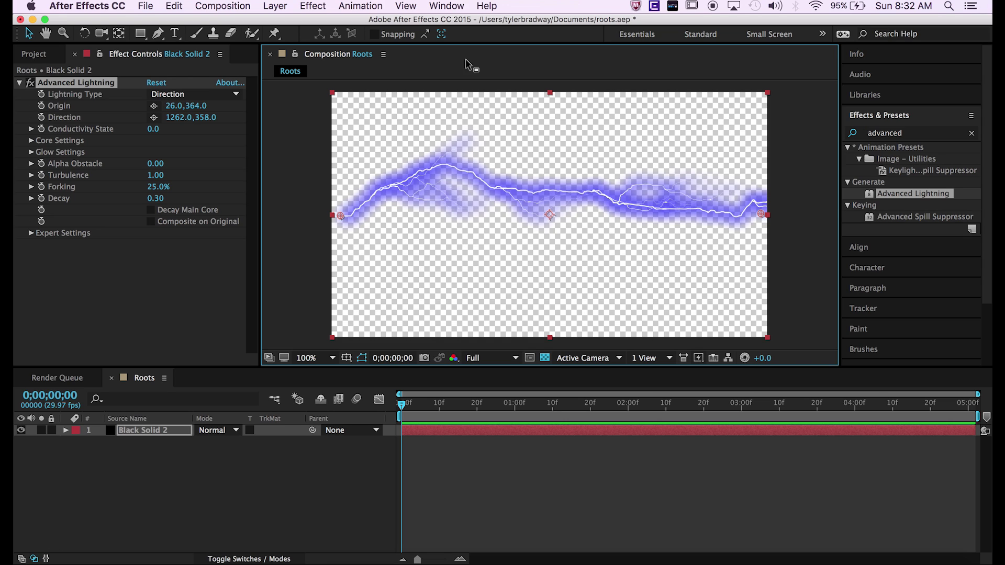
Step: Set Lightning Type to Breaking, Core Radius 3, Core Opacity 100% and Glow Opacity 0%
click(194, 94)
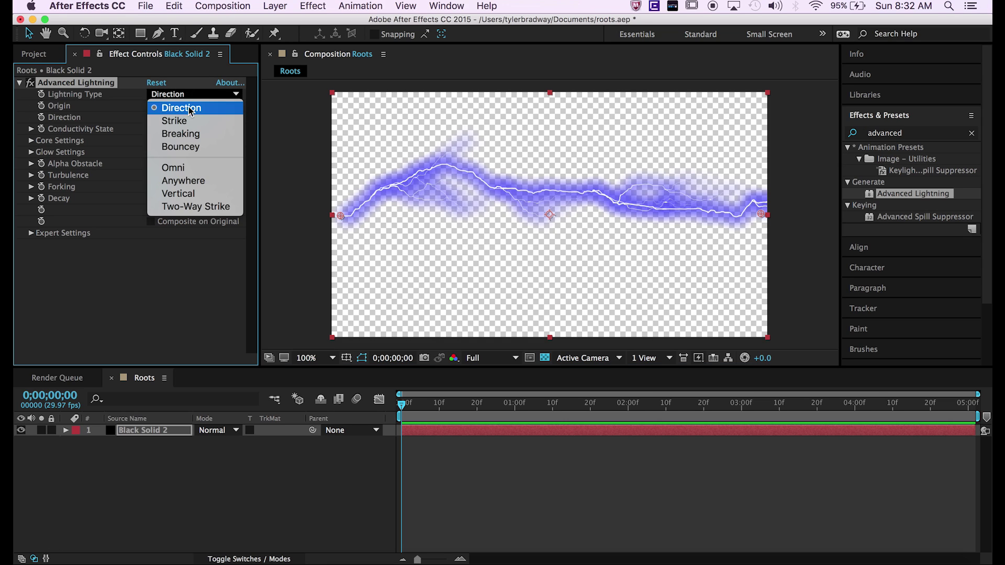
click(186, 135)
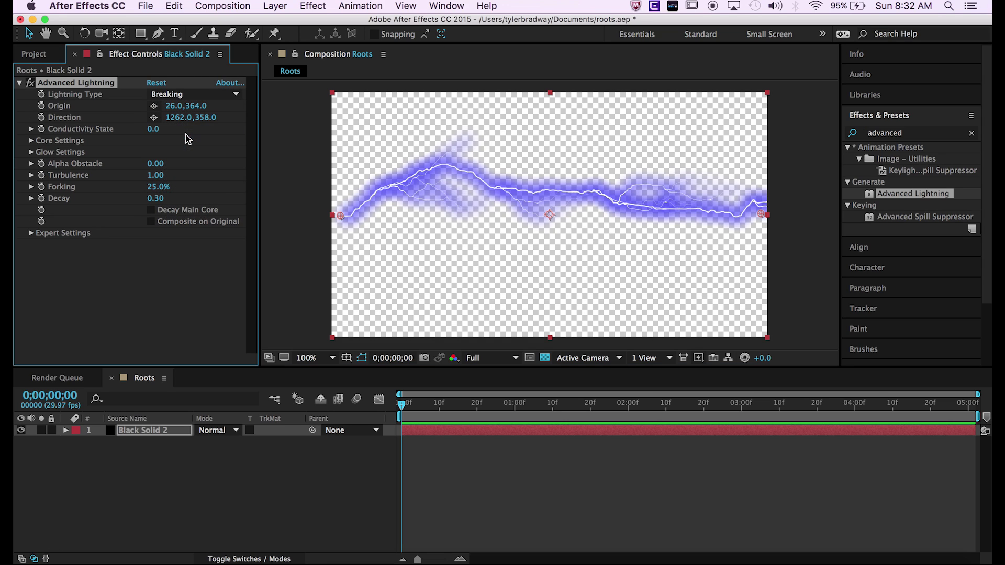
click(31, 140)
click(153, 153)
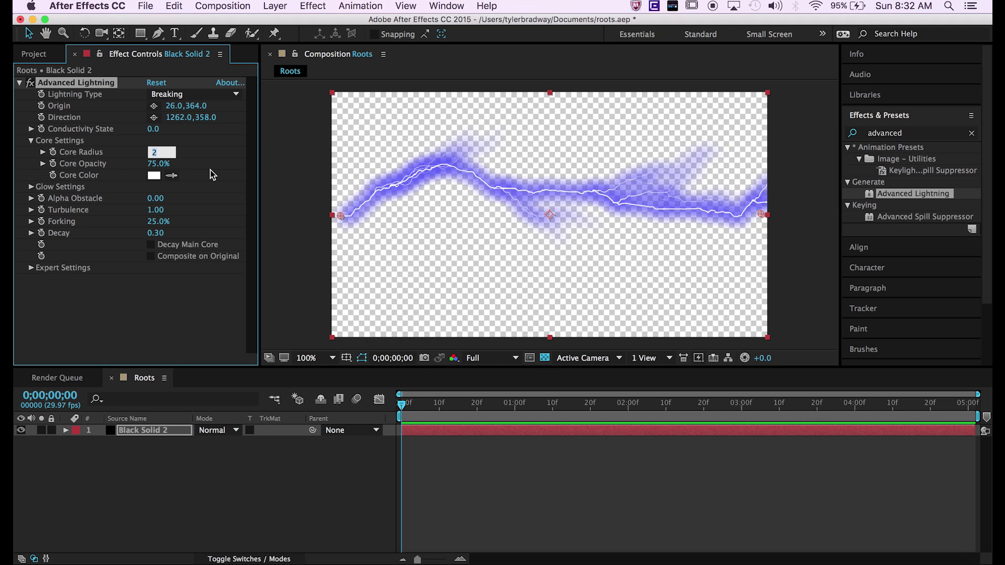
text(3)
drag(157, 164, 179, 163)
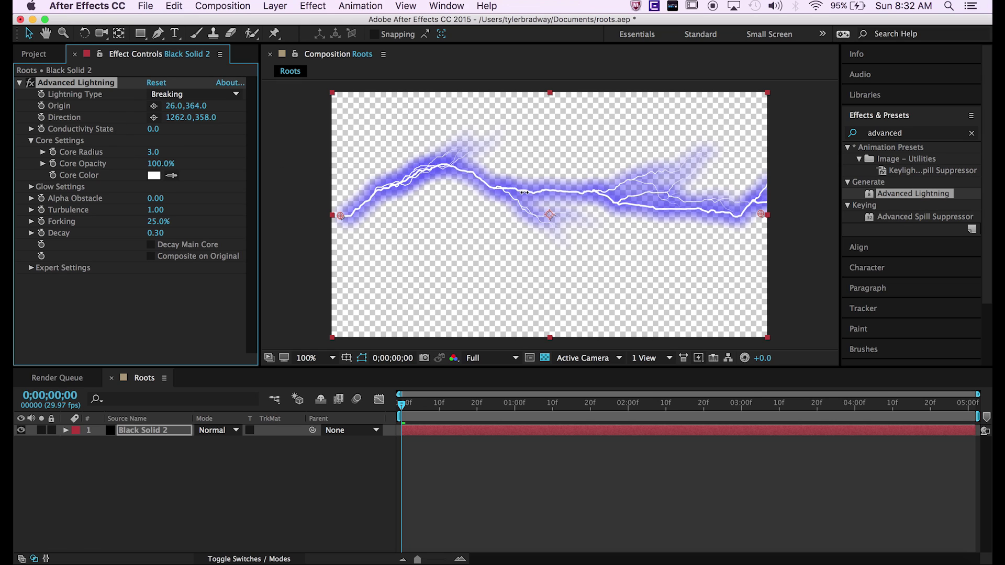
click(32, 186)
drag(161, 210, 117, 210)
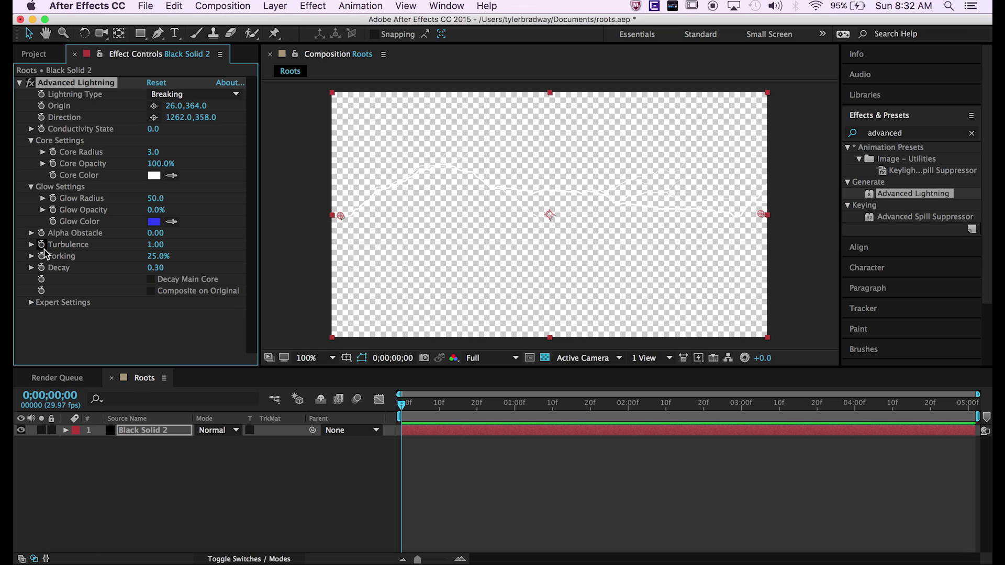
Step: Make the core colour black, with Forking 100%, Decay 0.25 and Decay Main Core on
click(153, 176)
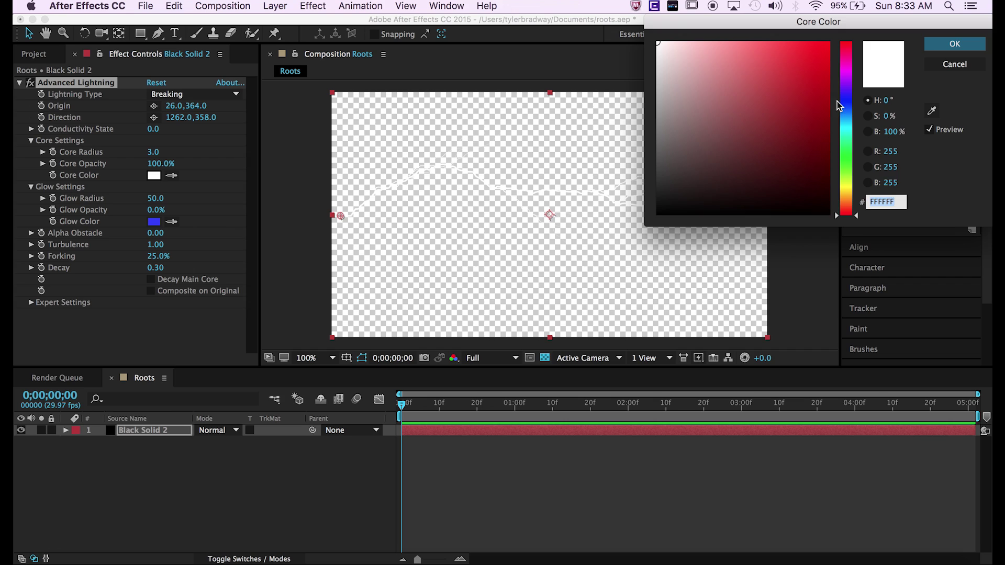
click(658, 212)
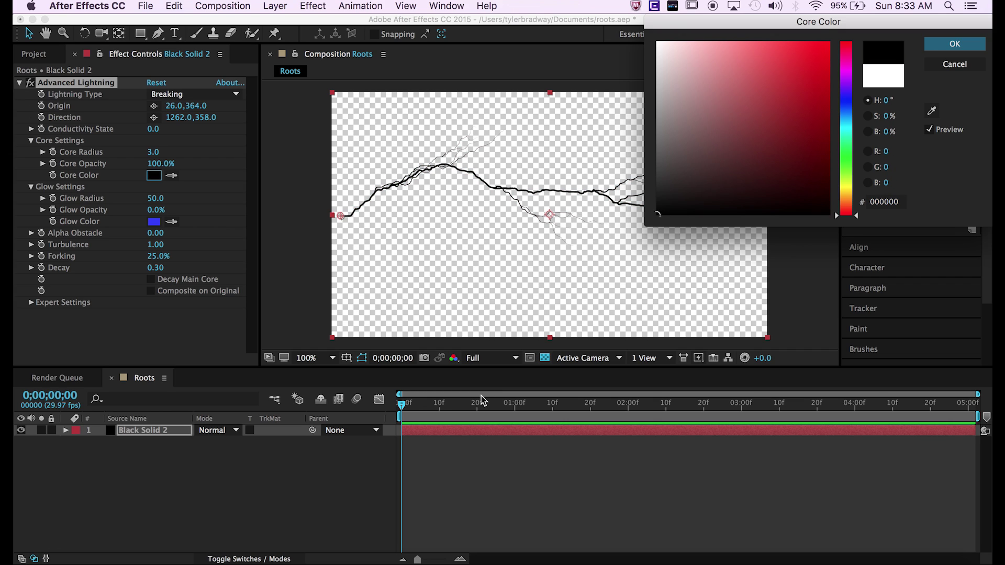
key(Return)
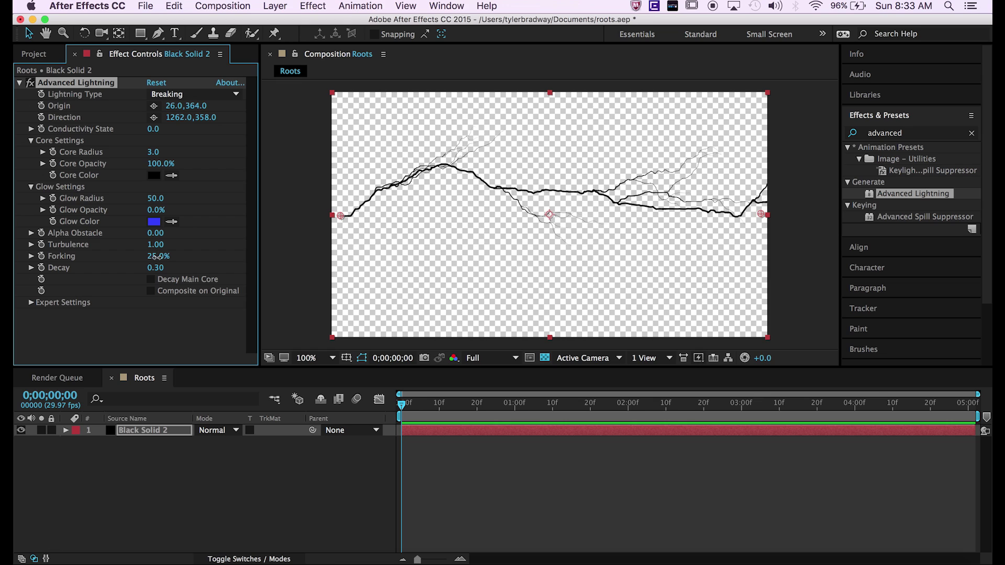
drag(157, 256, 236, 257)
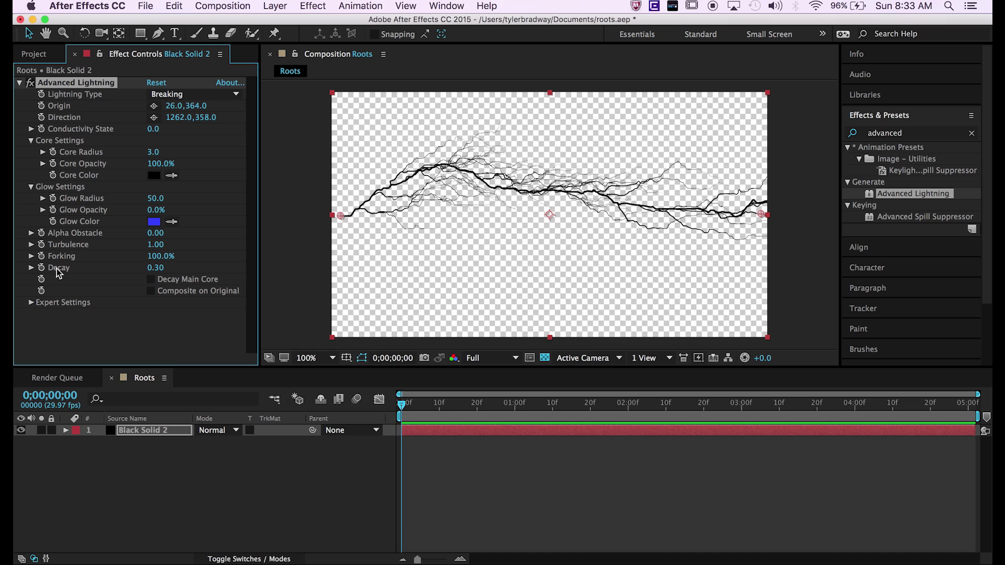
click(155, 268)
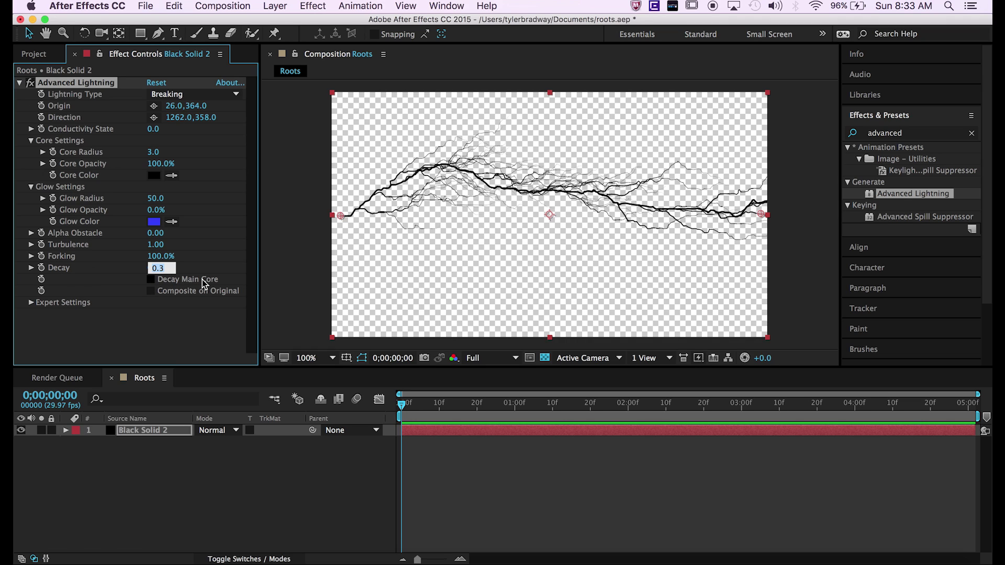
text(.2)
text(5)
key(Return)
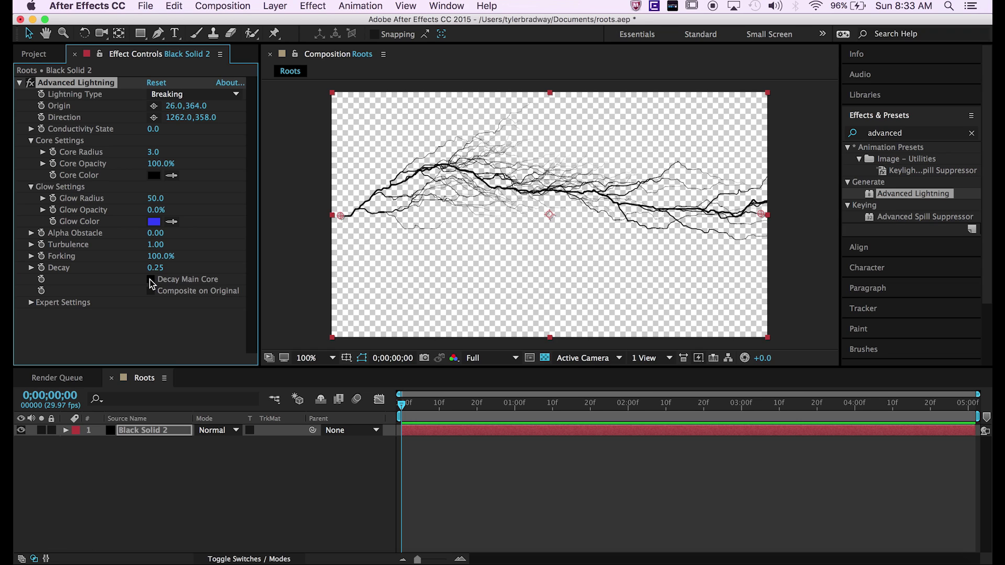
click(151, 280)
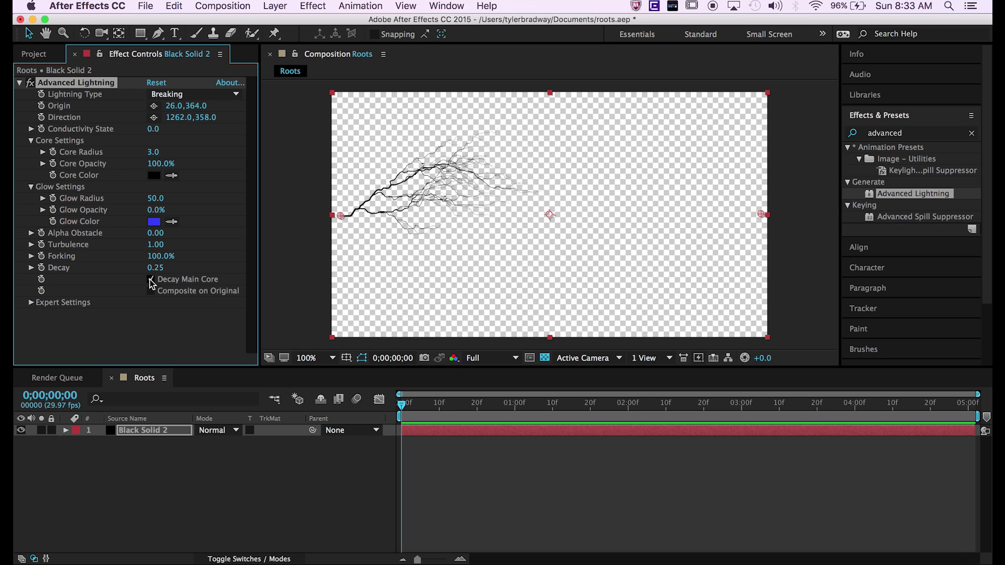
Step: Set Complexity to 4 and Termination Threshold to 34%, then check the roots over time
click(31, 302)
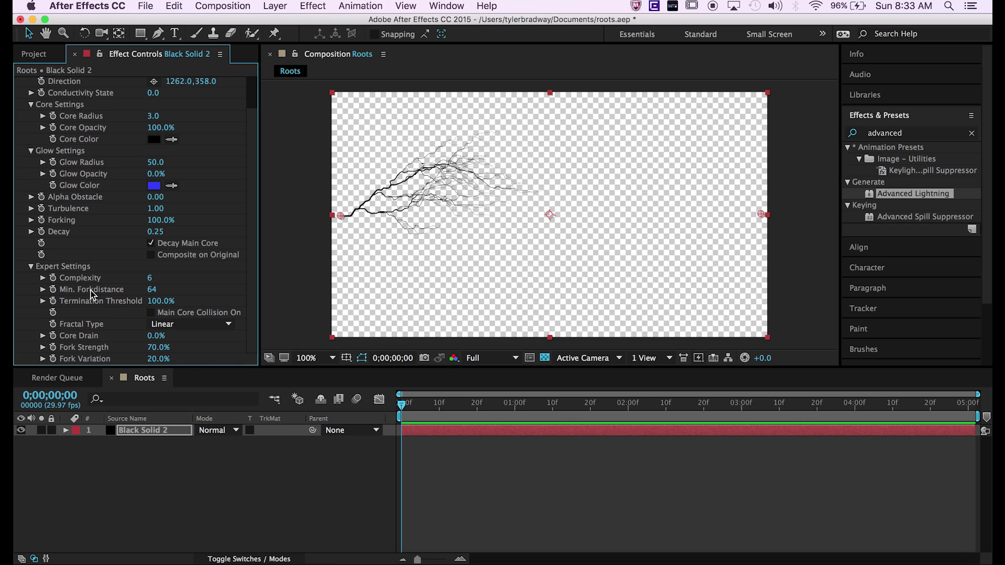
click(150, 278)
text(4)
key(Return)
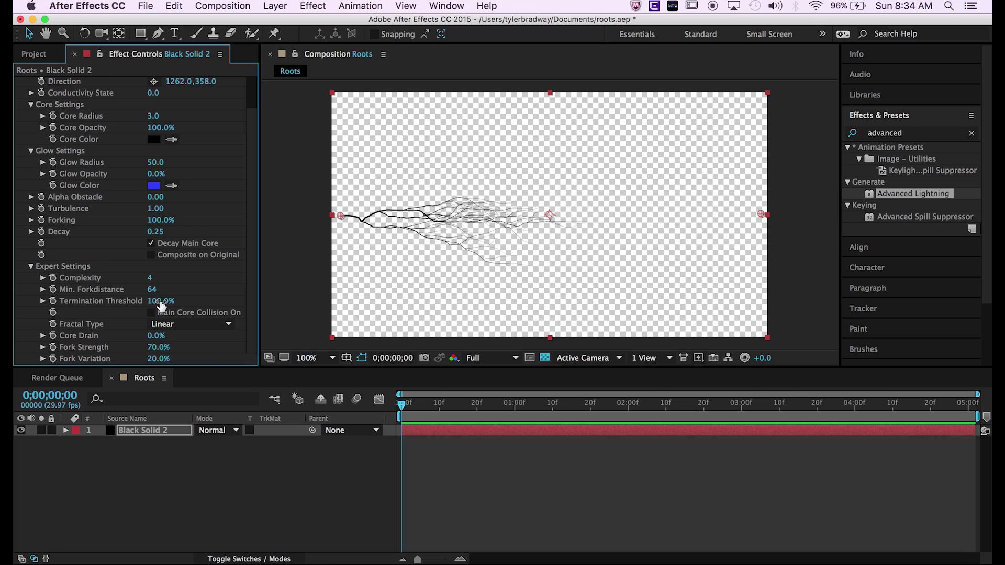
click(158, 302)
text(34)
key(Return)
drag(402, 403, 402, 403)
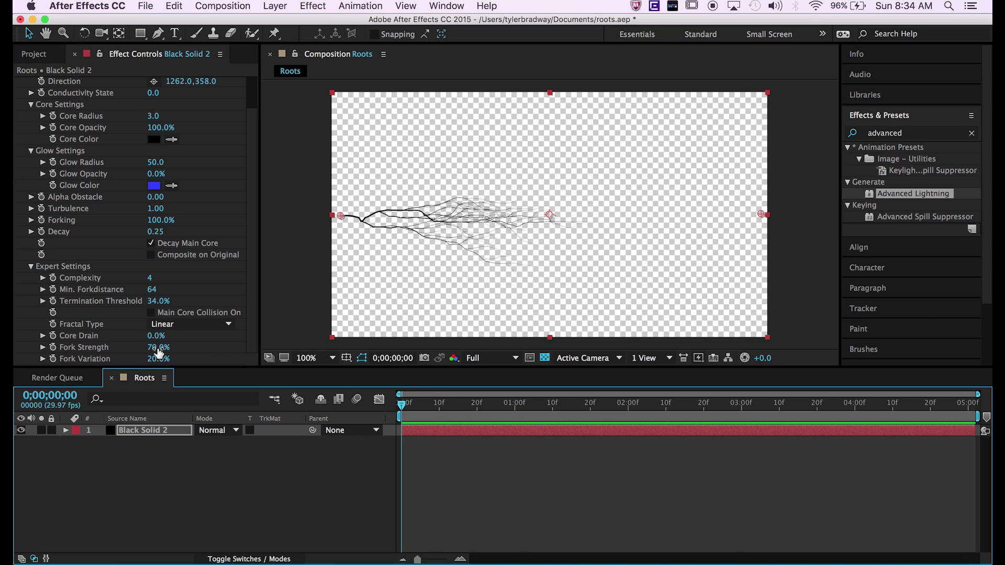
Step: Set Fork Strength to 50% and Fork Variation to 0%
click(159, 347)
text(50)
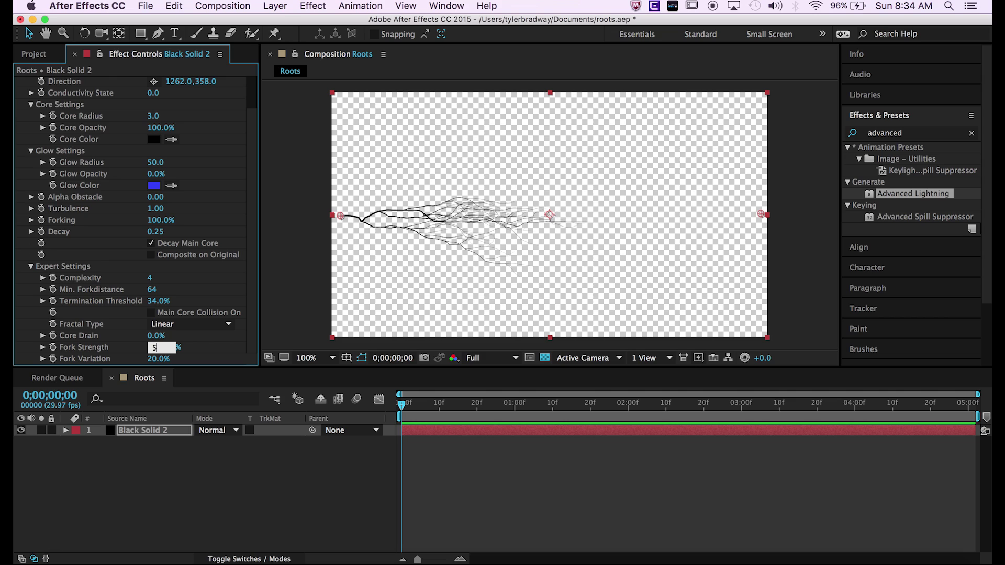
text(0.0%)
click(157, 359)
text(0)
key(Return)
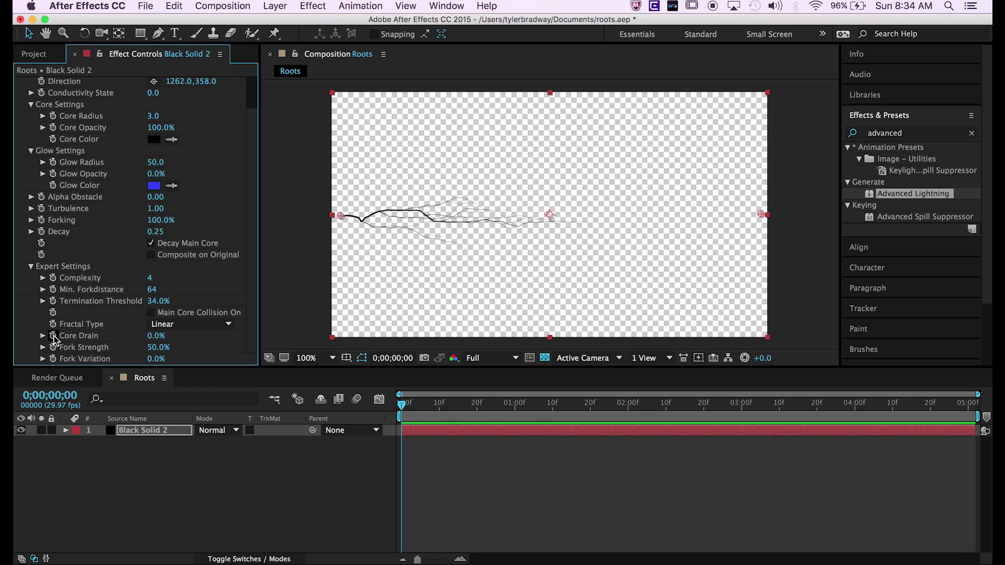
Step: Set Core Drain to 100% and begin changing the Roots comp duration
drag(156, 336, 181, 335)
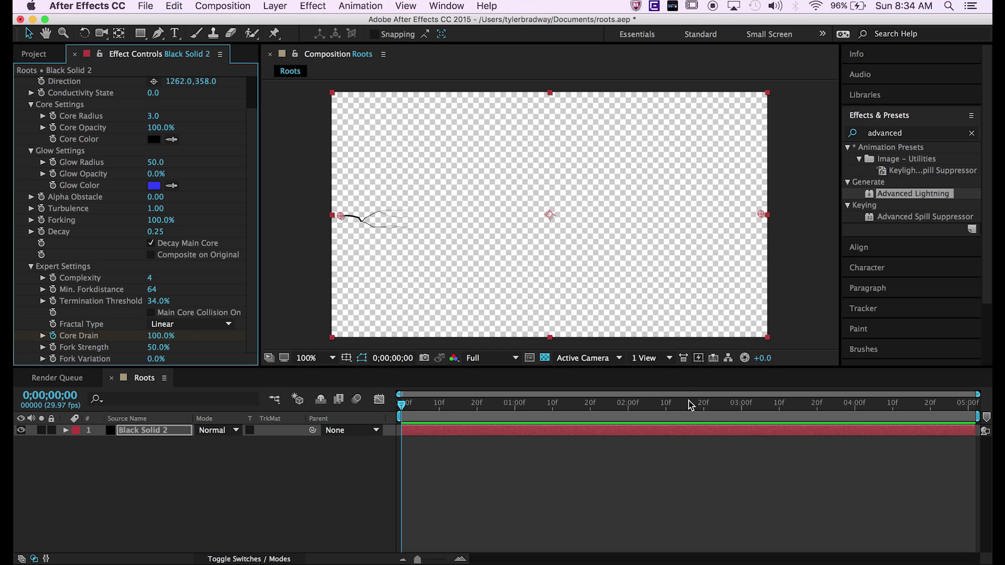
drag(694, 416, 973, 424)
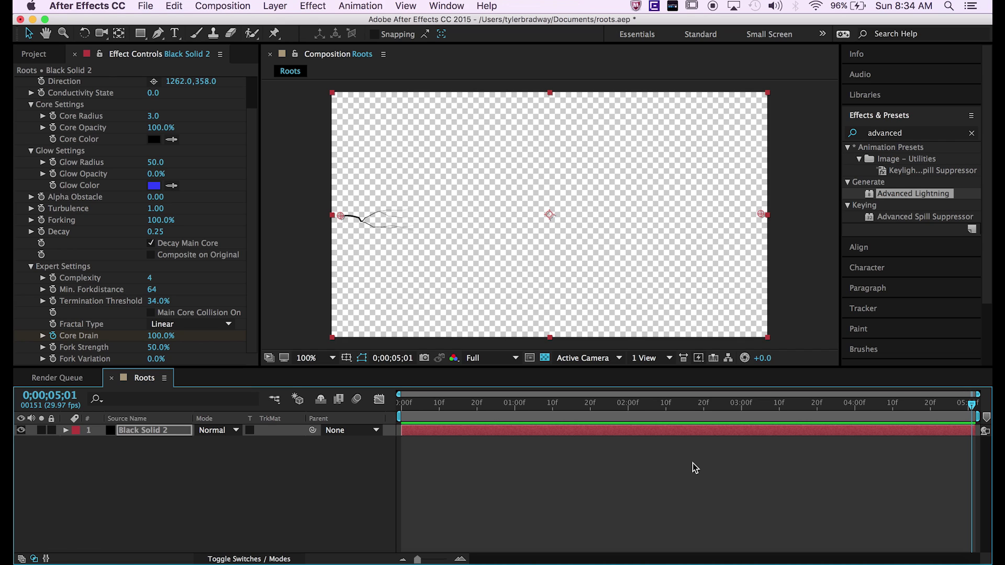
key(super+k)
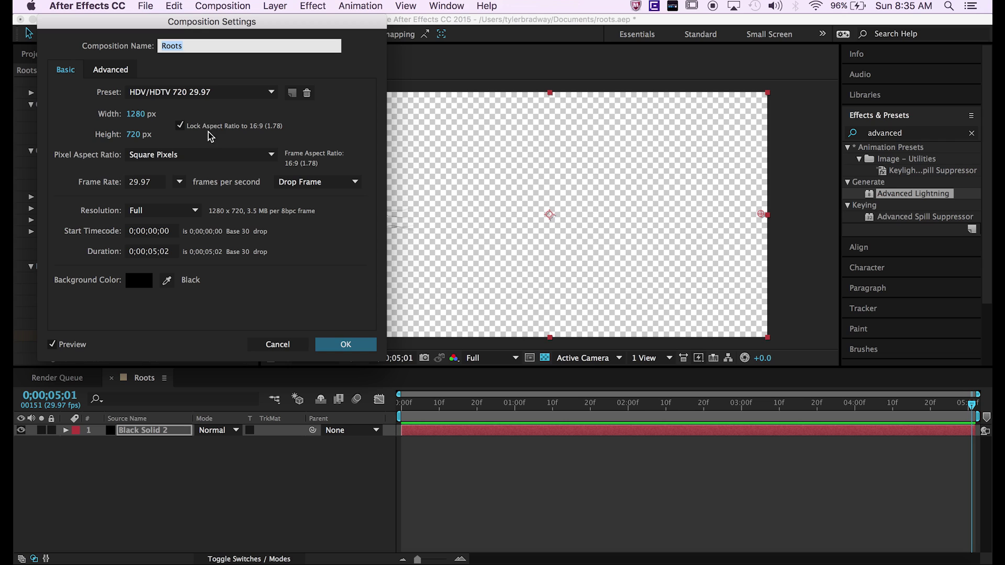
click(156, 256)
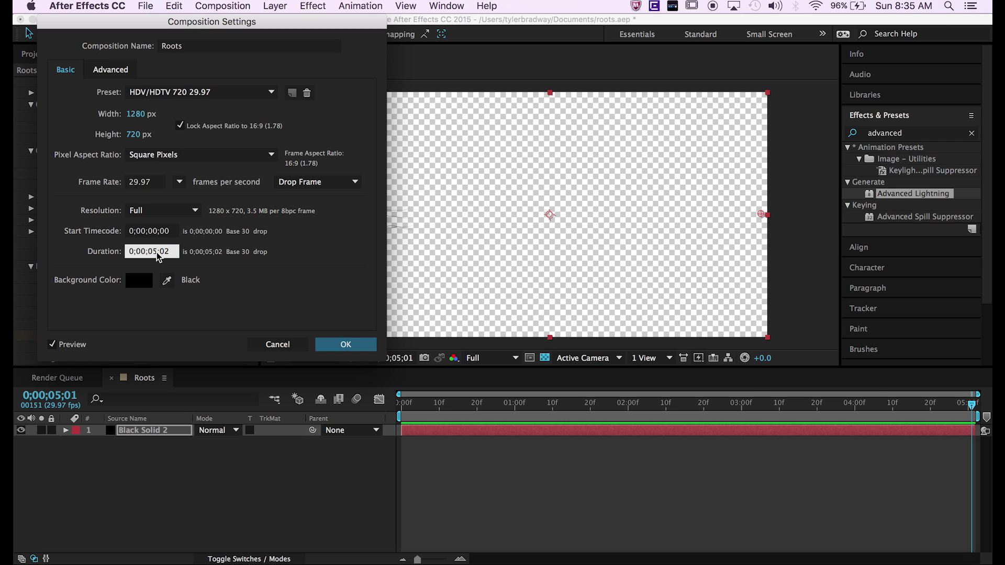
text(1000)
Step: Apply the 10-second comp duration and extend the roots layer to the 10-second end
key(Return)
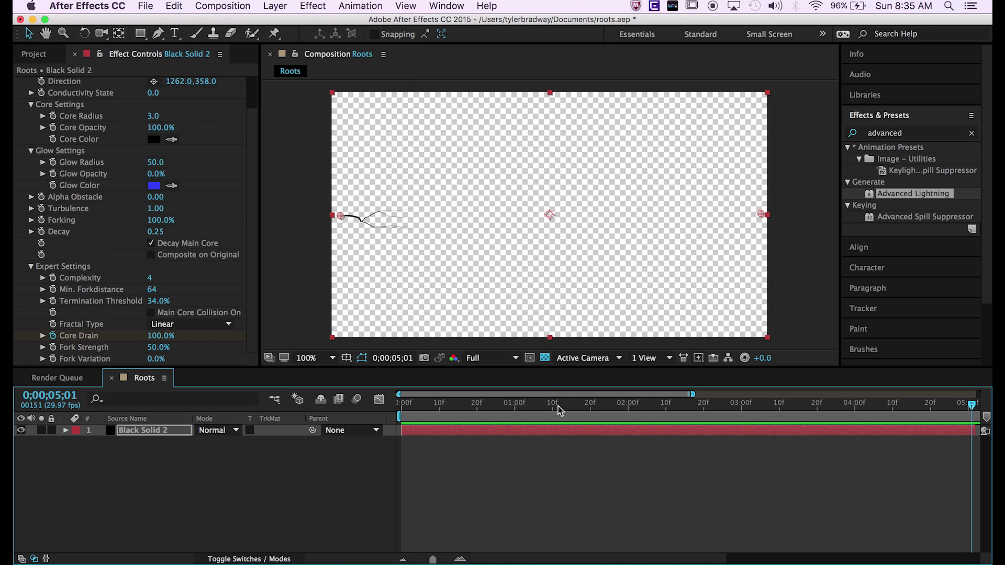
drag(432, 559, 417, 559)
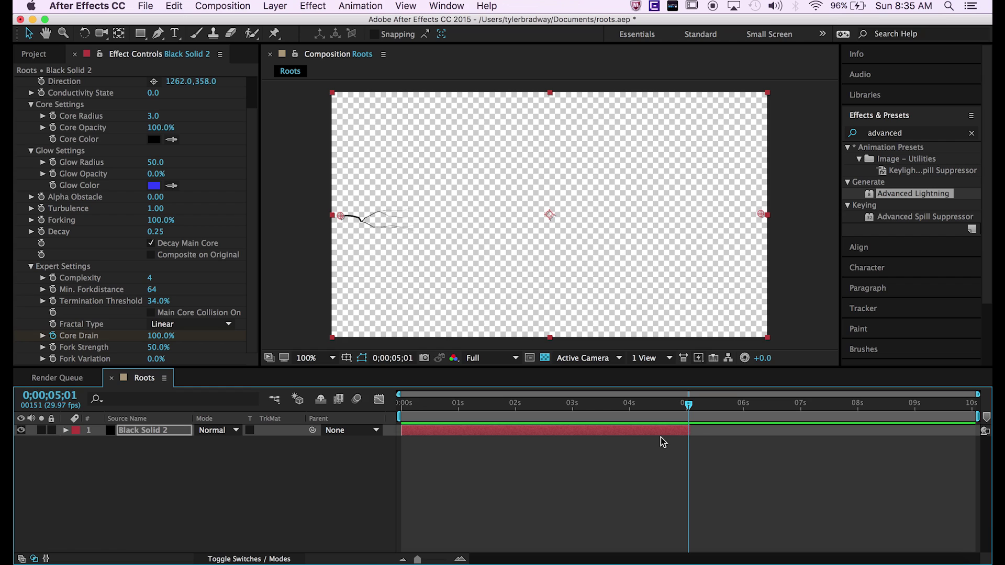
drag(688, 430, 975, 431)
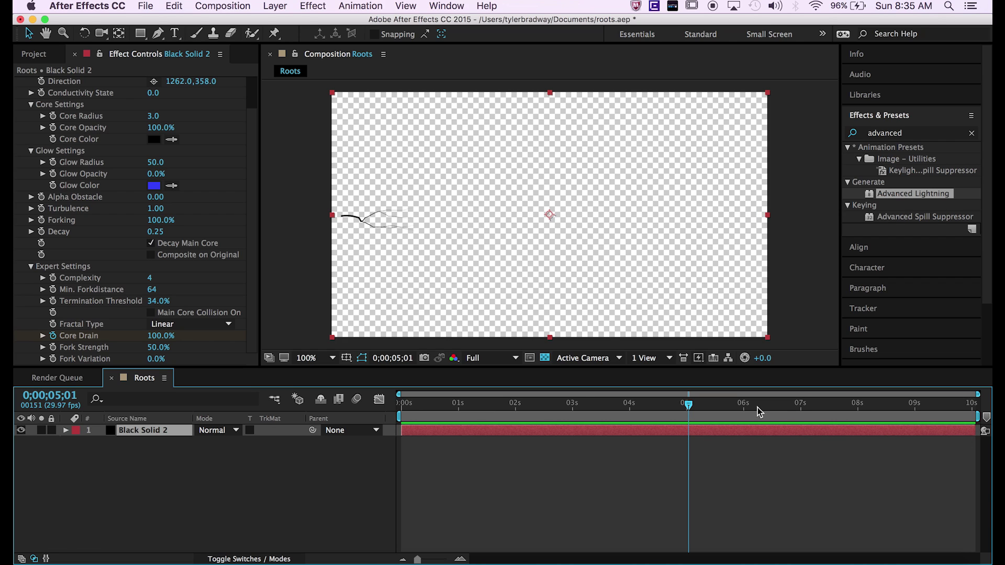
Step: Animate Core Drain down to 0% at about 7 seconds
drag(742, 405, 800, 407)
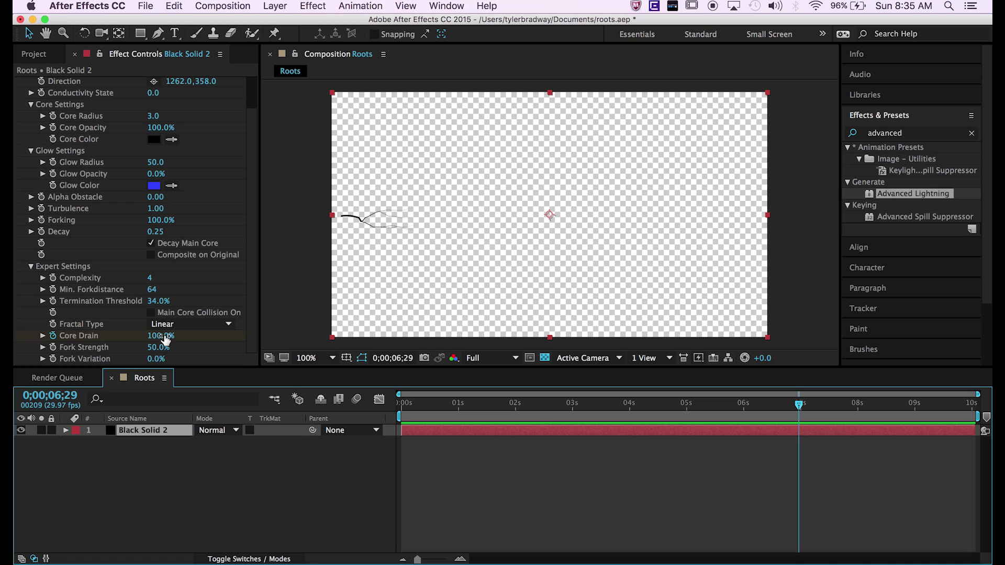
drag(164, 336, 94, 336)
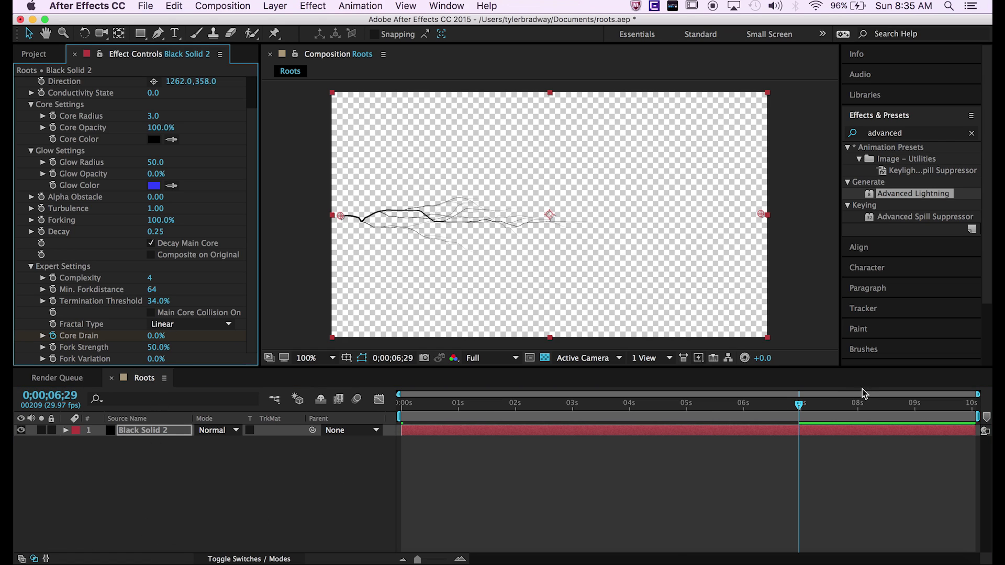
mouse_move(799, 404)
mouse_down()
mouse_move(452, 423)
mouse_move(819, 417)
mouse_up()
click(426, 459)
Step: Add a full-frame white solid layer, White Solid 4
key(super+y)
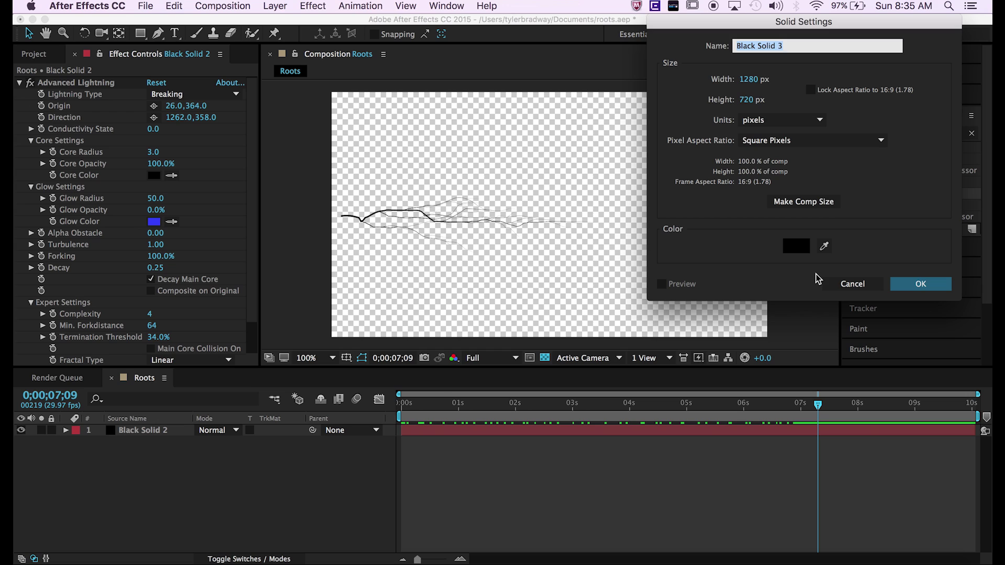
click(795, 246)
drag(751, 236, 681, 76)
click(933, 42)
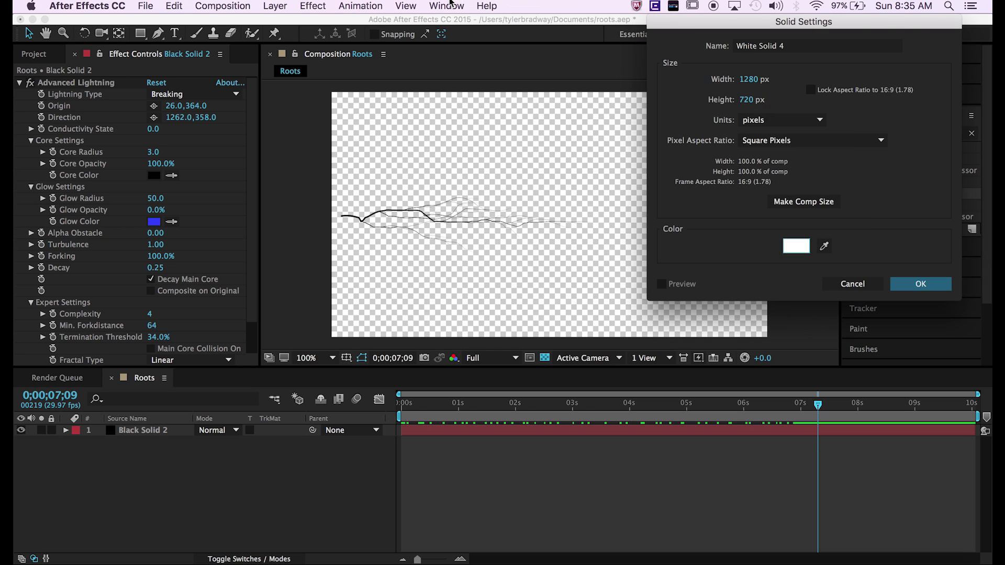
key(Return)
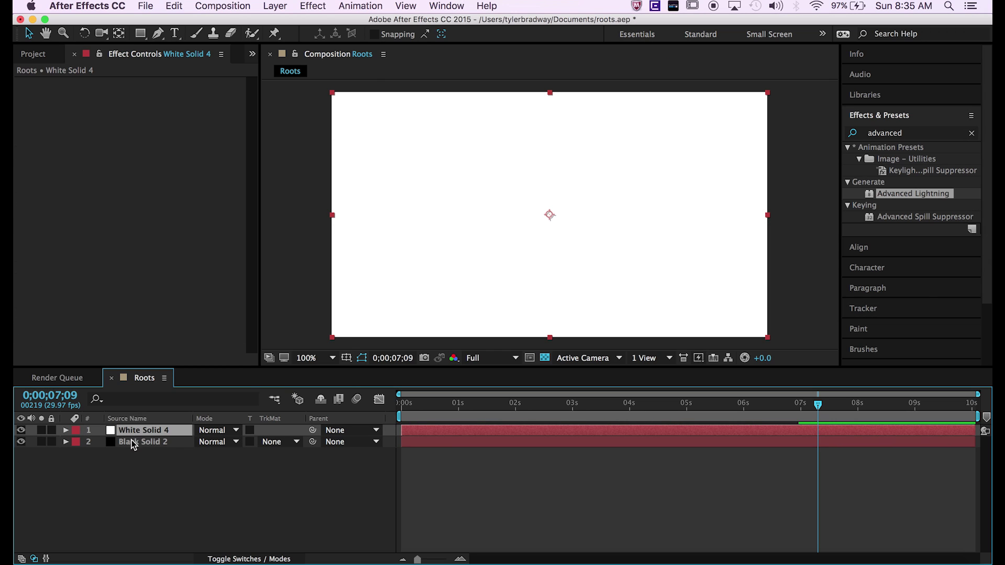
Step: Move Black Solid 2 above White Solid 4 and preview from 0;00
drag(132, 441, 131, 427)
click(465, 455)
drag(467, 402, 396, 403)
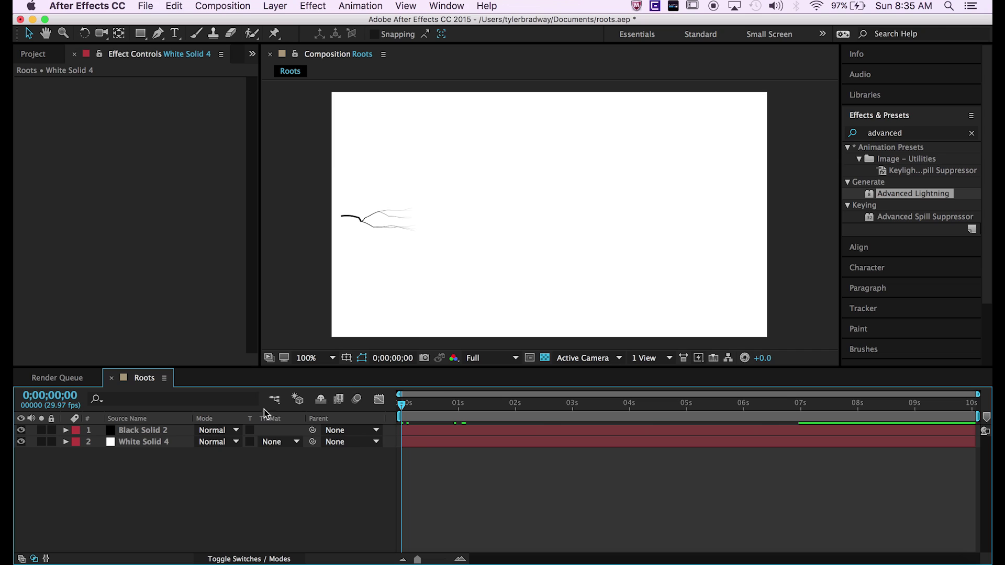
key(space)
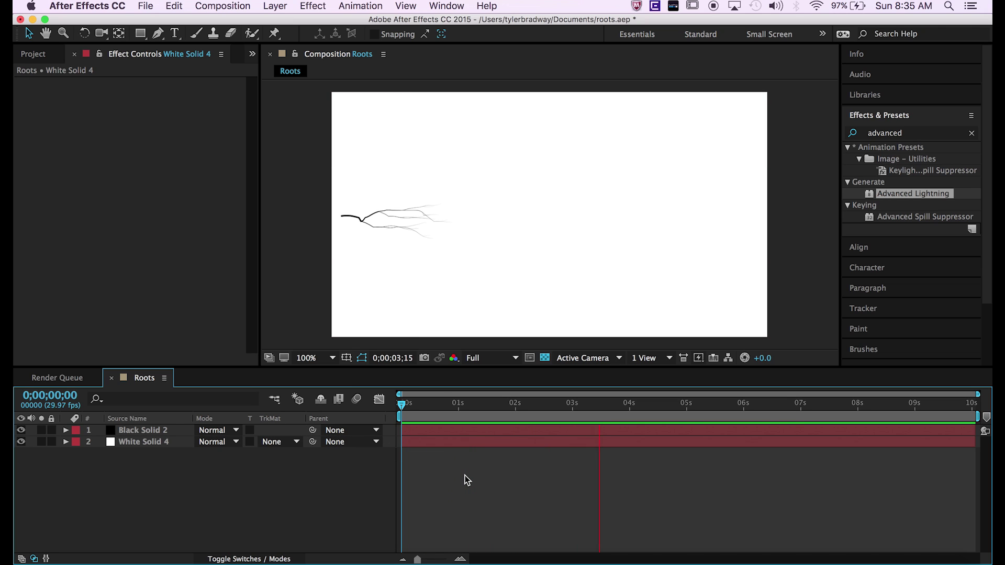
scroll(398, 223, up, 1)
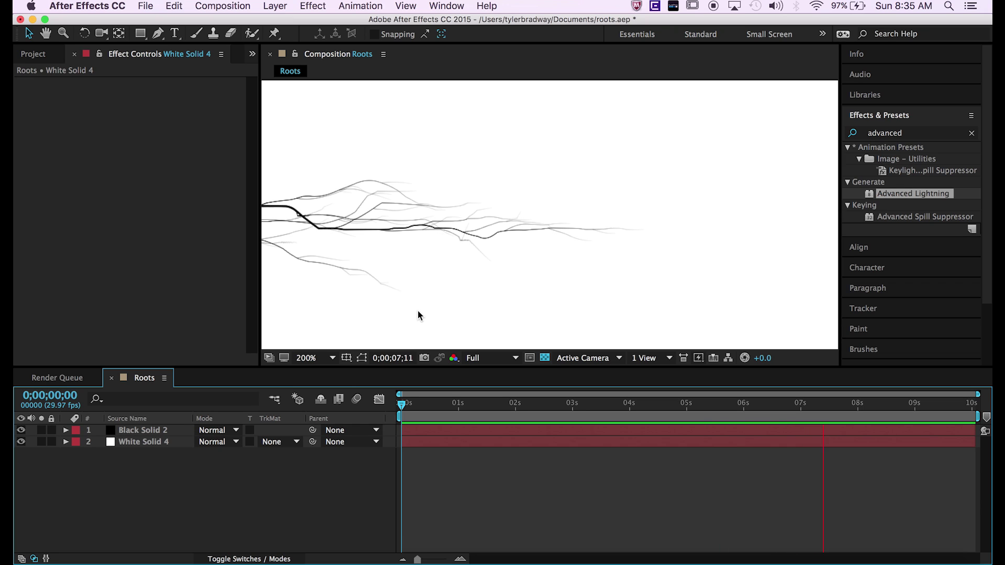
scroll(436, 286, down, 1)
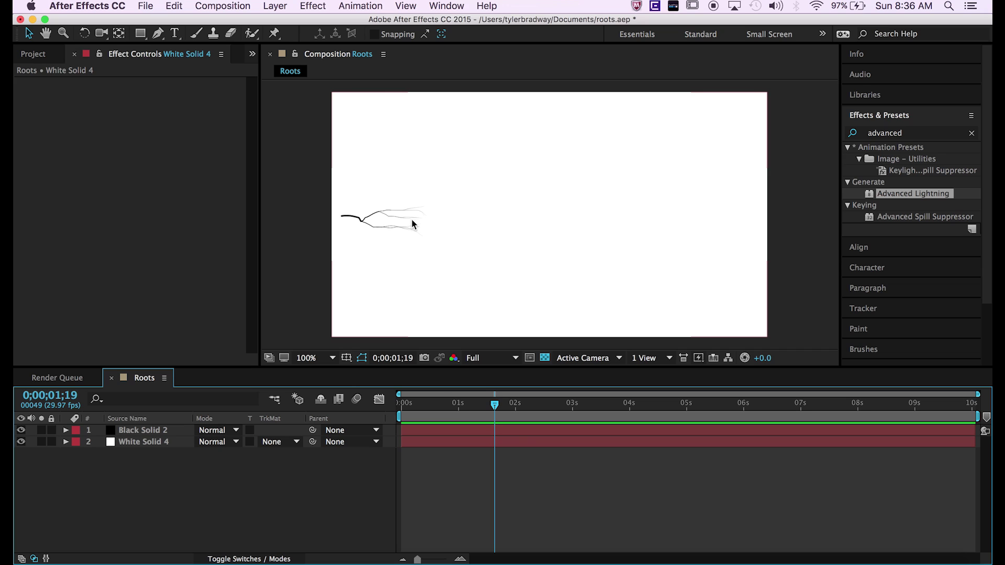
drag(733, 403, 506, 405)
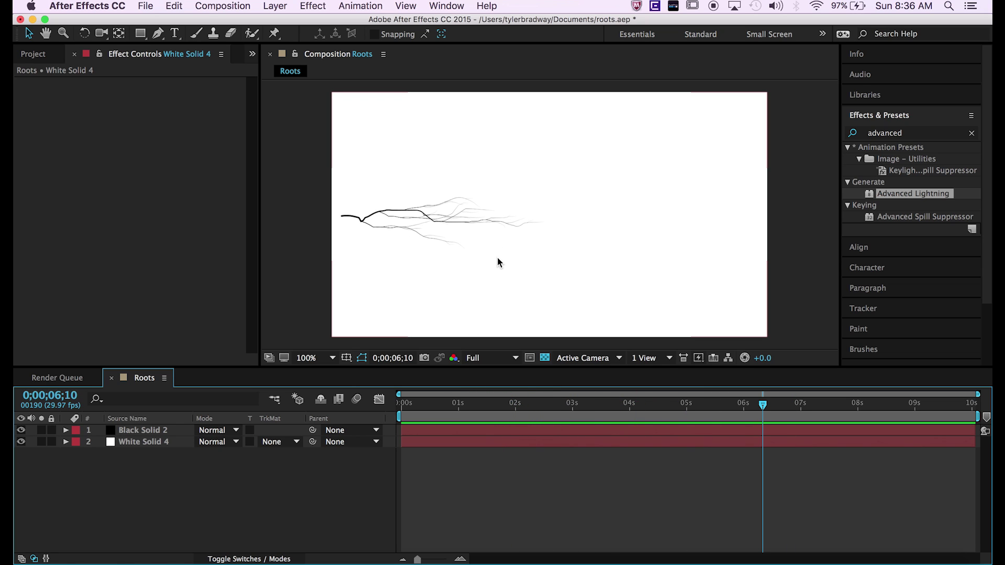